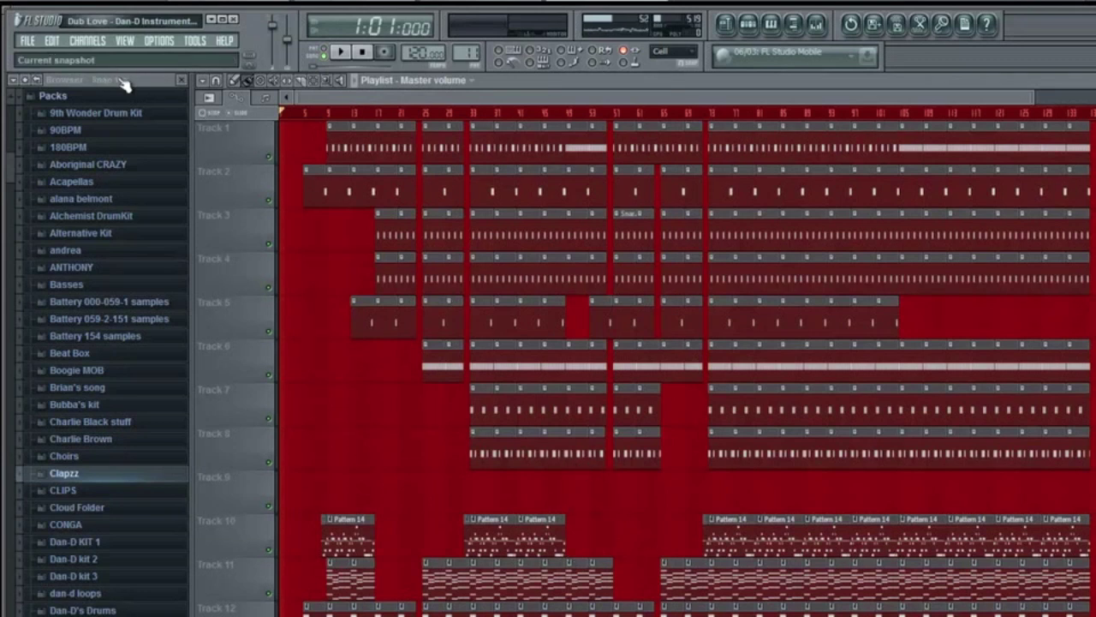
# Add a Sytrus channel via Channels > Add one and move its window up and left.
pyautogui.click(96, 42)
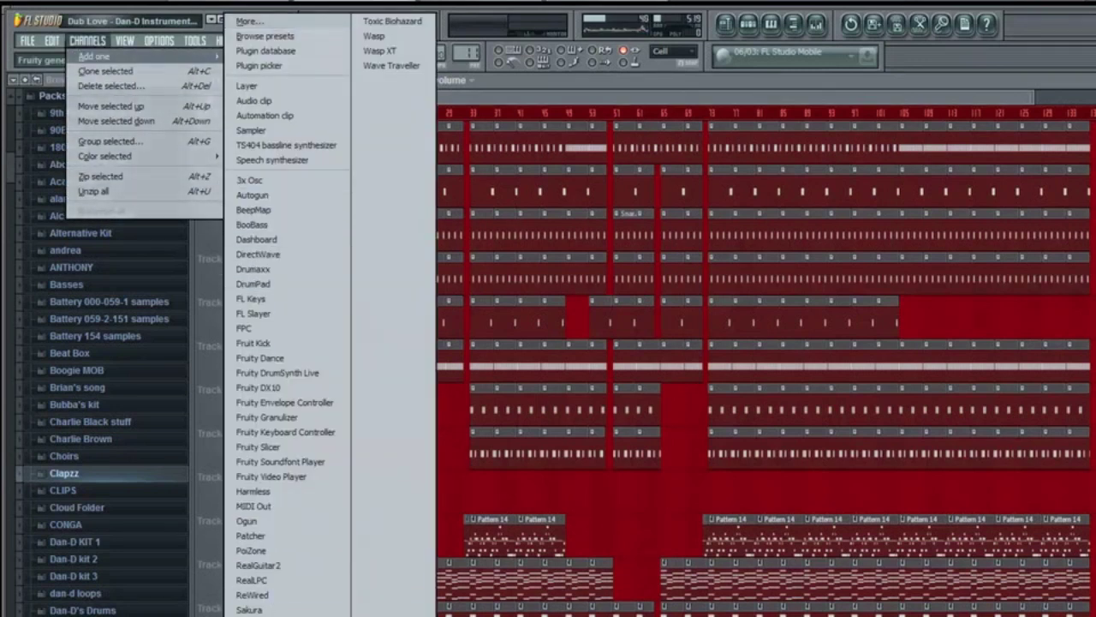
pyautogui.click(257, 612)
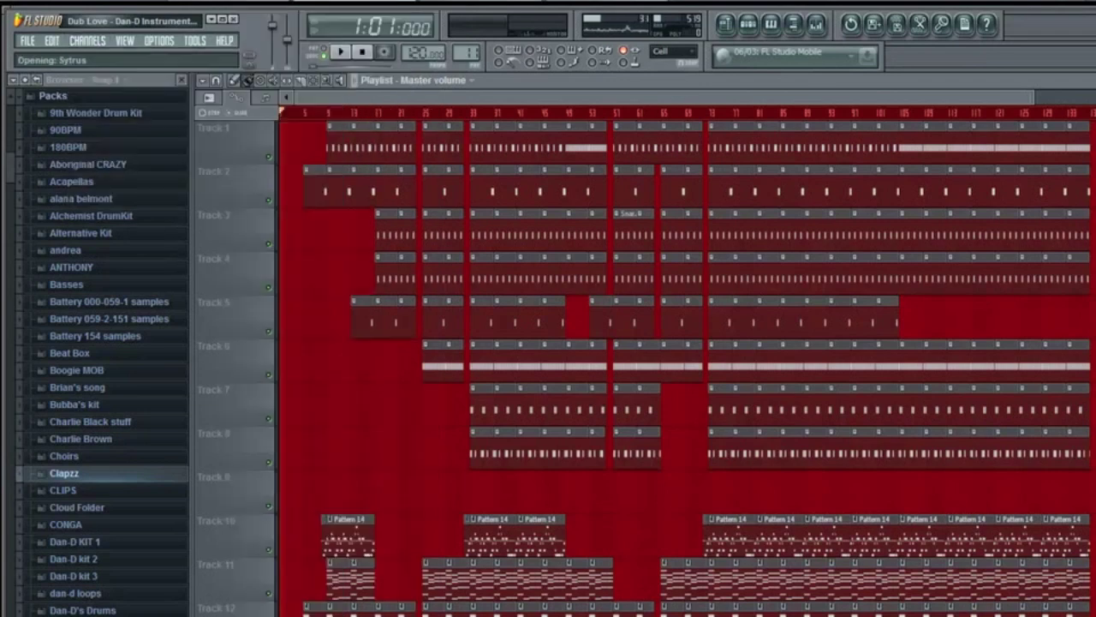
pyautogui.moveTo(654, 448); pyautogui.dragTo(503, 209)
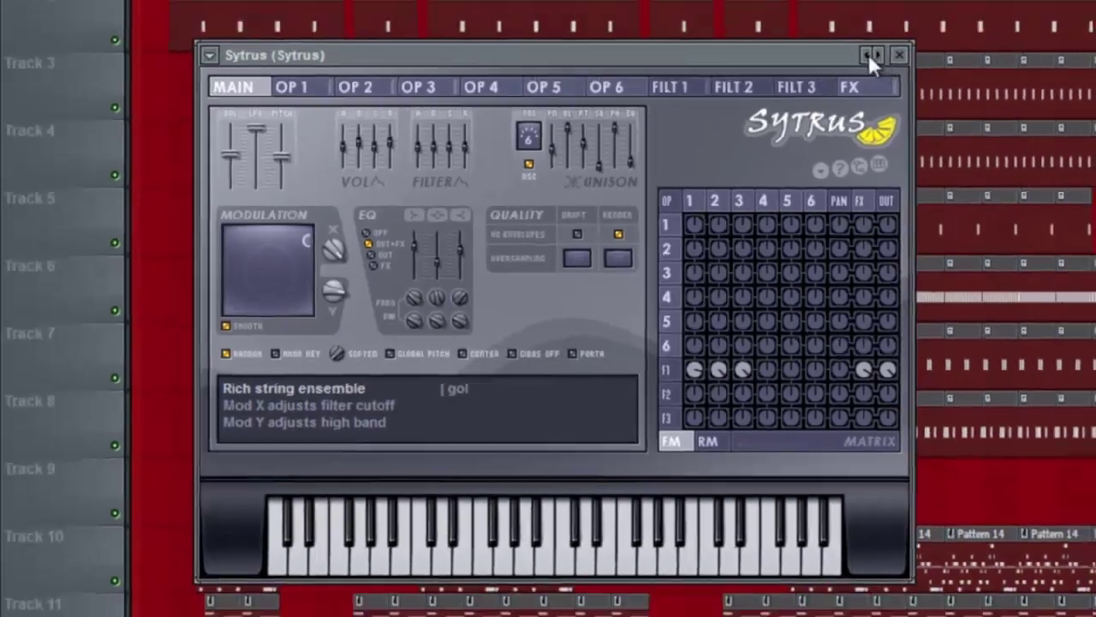
# Load the blank Default patch from the Sytrus preset list, replacing Rich string ensemble.
pyautogui.click(903, 17)
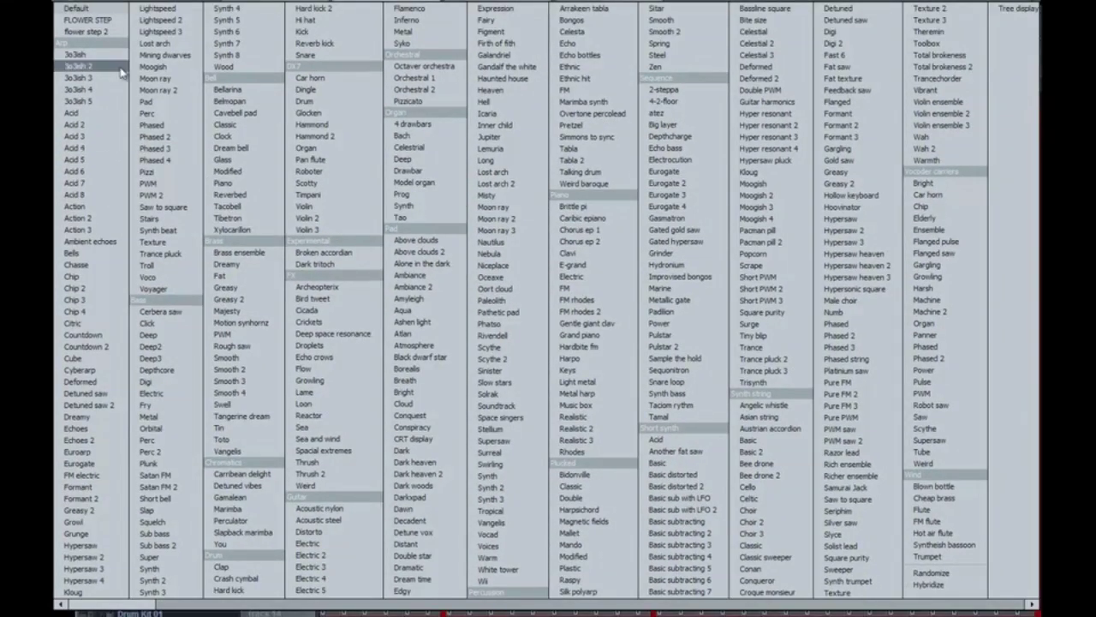
pyautogui.click(99, 10)
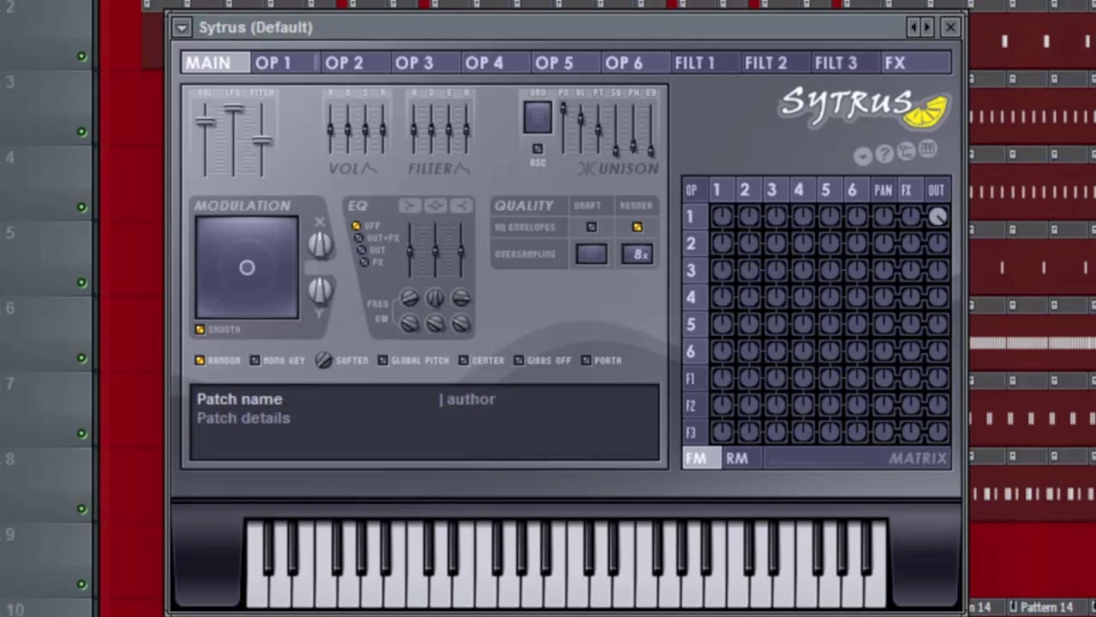
# On the OP 1 page, adjust the waveform shape sliders until operator 1 shows a squarish wave.
pyautogui.click(311, 68)
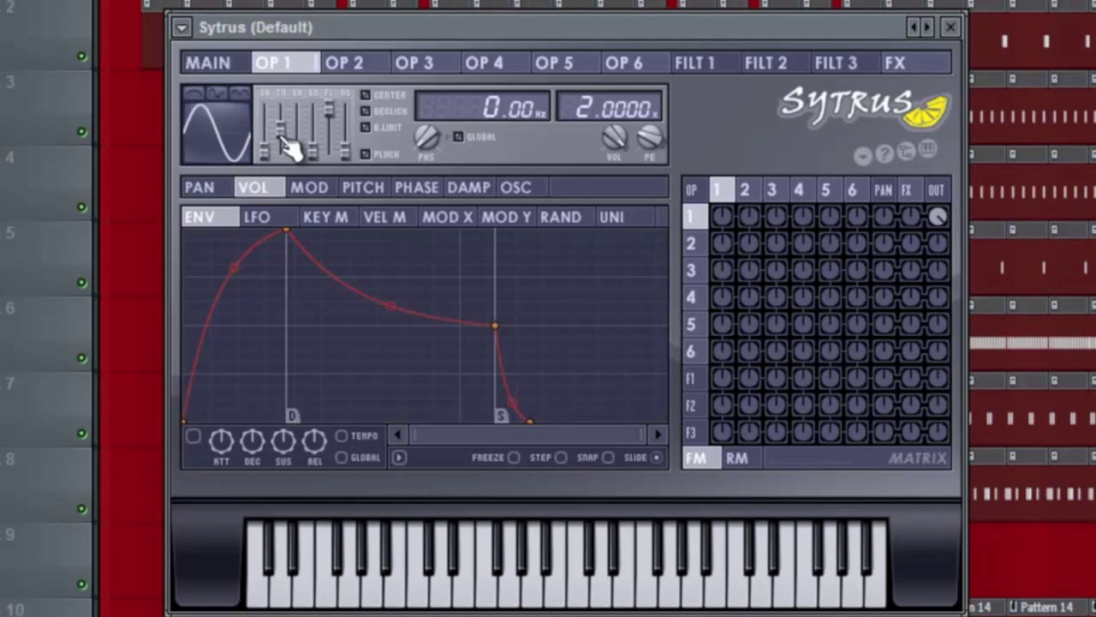
pyautogui.moveTo(289, 146); pyautogui.dragTo(295, 120)
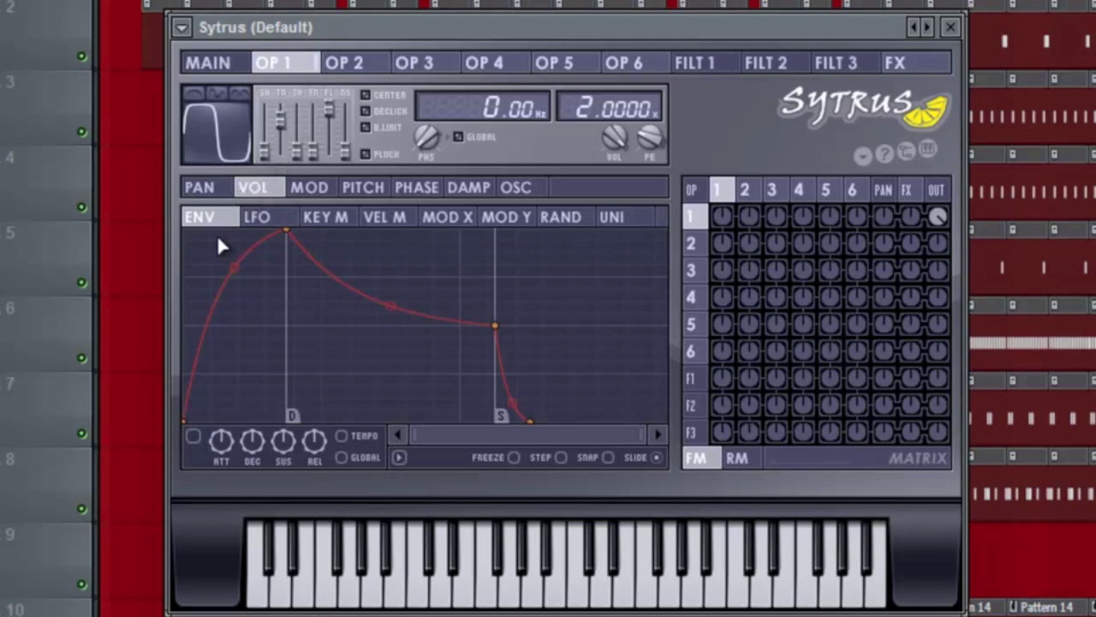
pyautogui.moveTo(265, 153); pyautogui.dragTo(286, 122)
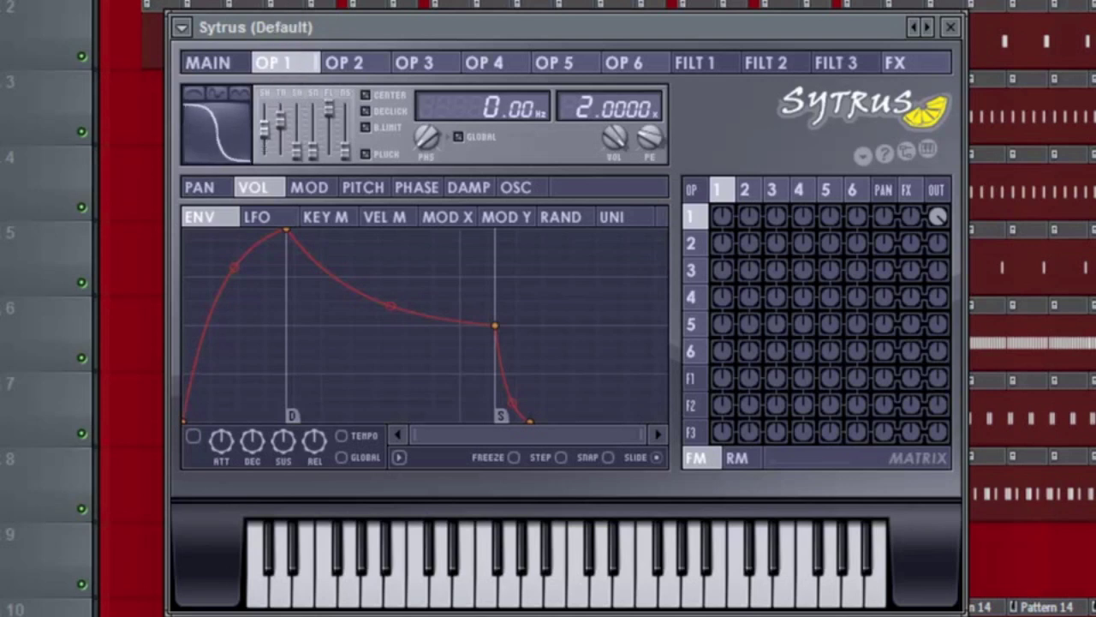
pyautogui.moveTo(264, 128); pyautogui.dragTo(265, 129)
pyautogui.moveTo(313, 152); pyautogui.dragTo(335, 29)
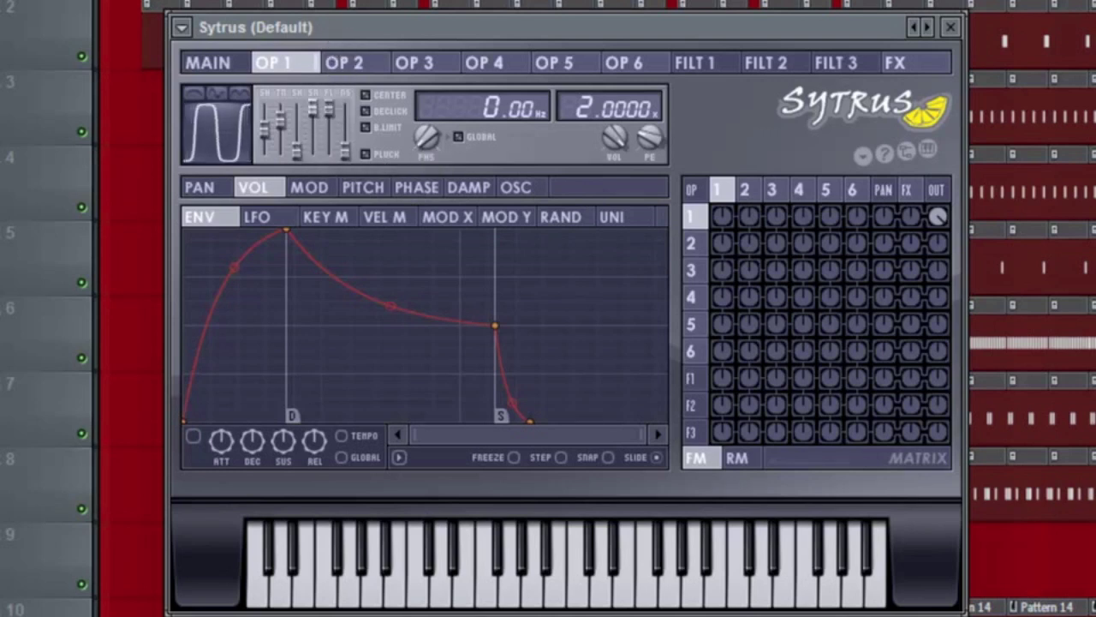
pyautogui.moveTo(313, 107); pyautogui.dragTo(306, 140)
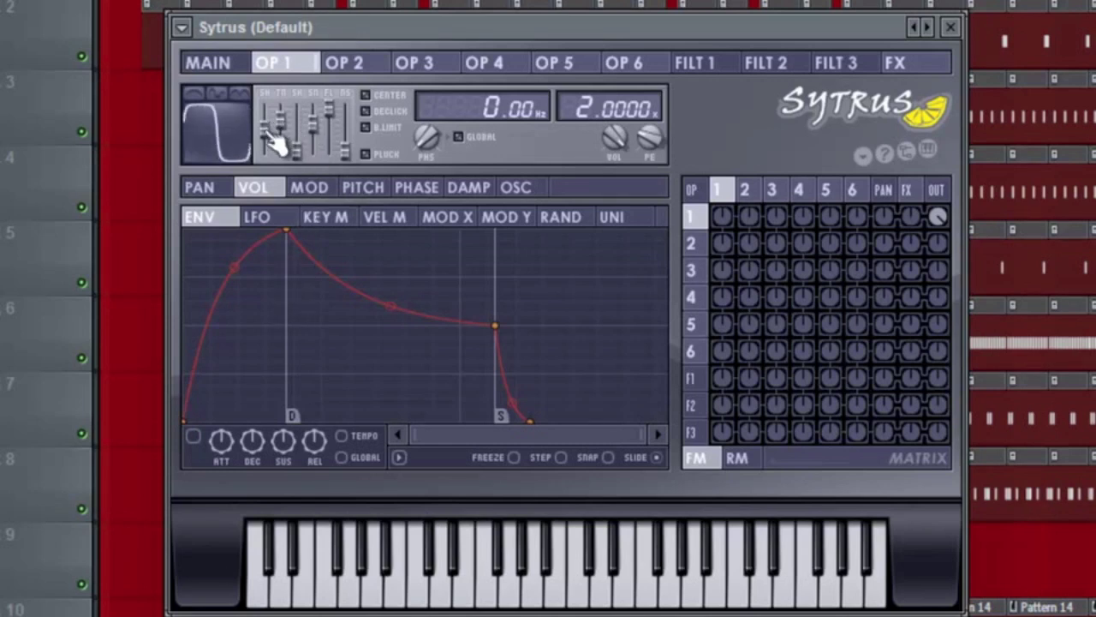
pyautogui.moveTo(279, 153); pyautogui.dragTo(282, 201)
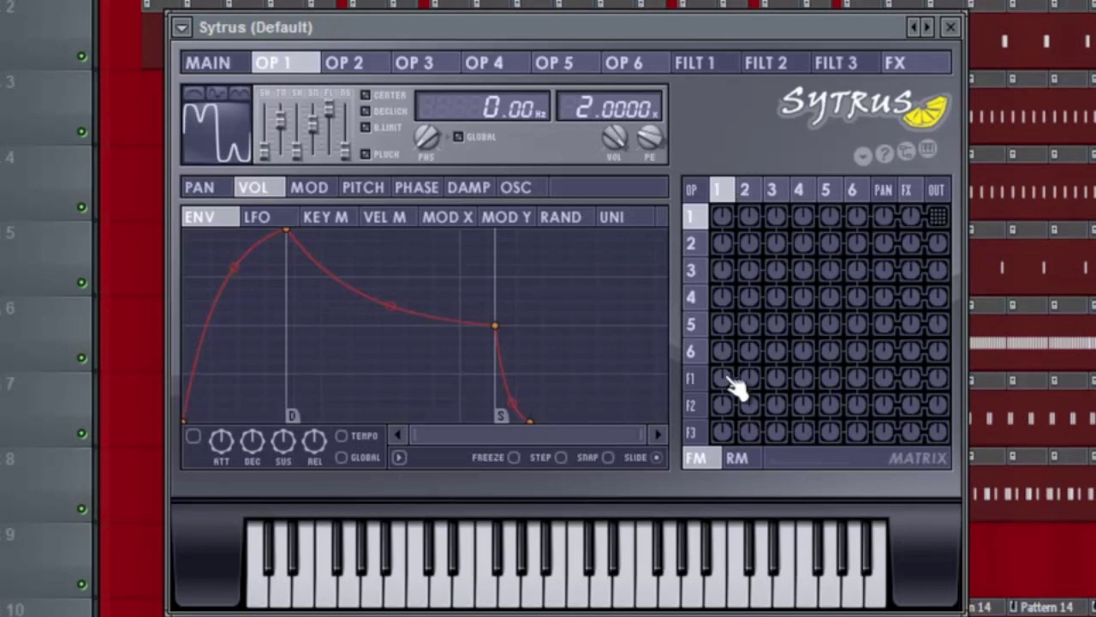
# Route operator 1 through filter 1 to the output and show filter 1's cutoff LFO.
pyautogui.moveTo(722, 379); pyautogui.dragTo(738, 134)
pyautogui.moveTo(949, 391); pyautogui.dragTo(974, 119)
pyautogui.click(698, 68)
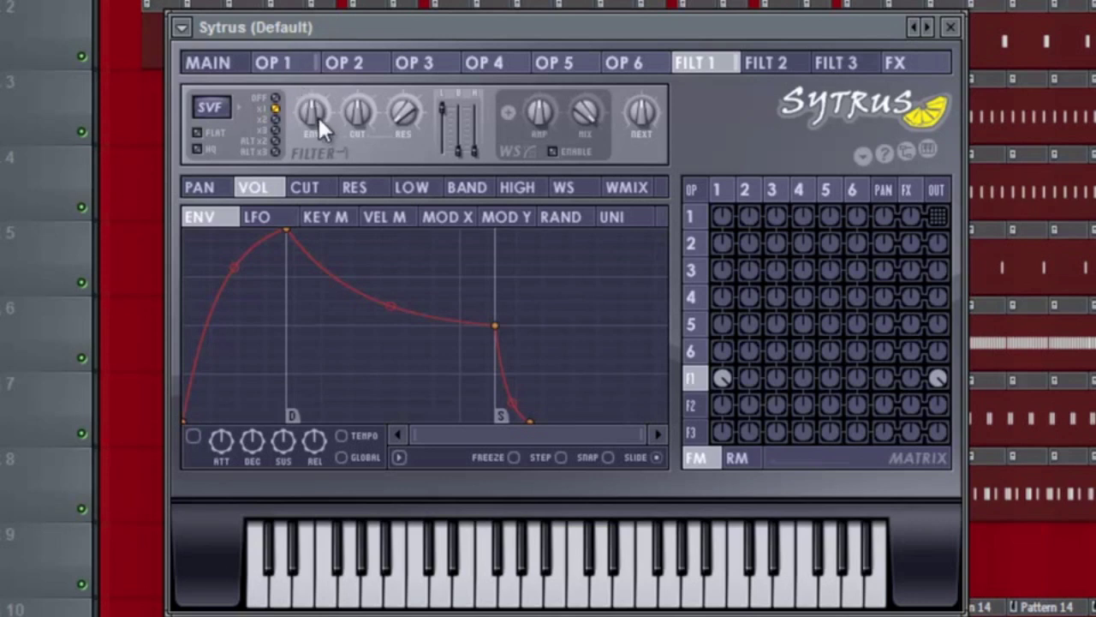
pyautogui.click(319, 191)
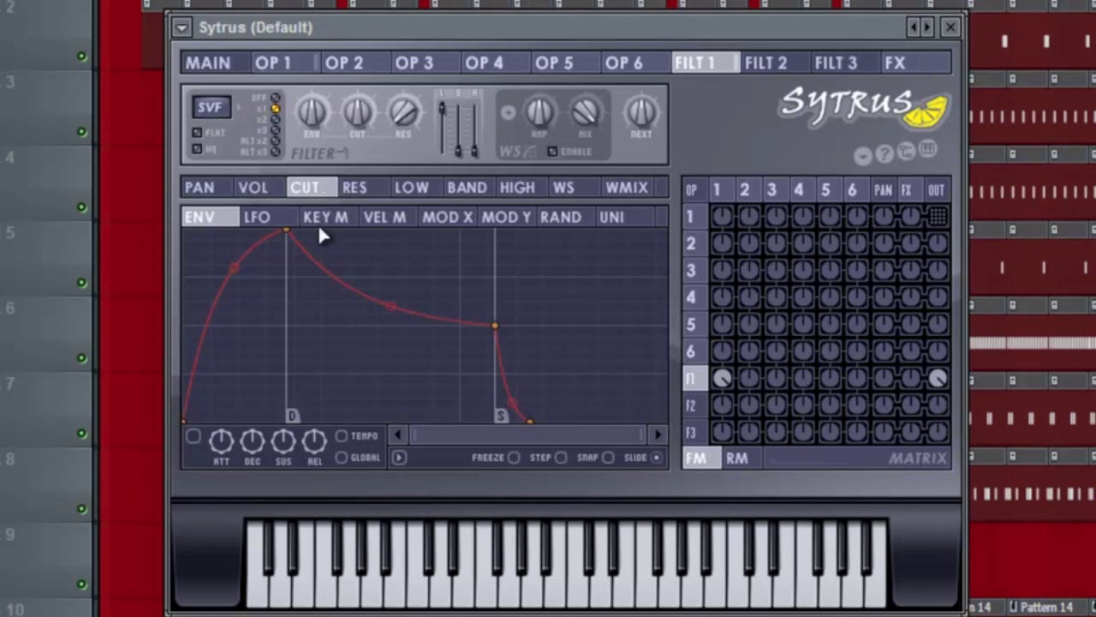
pyautogui.click(280, 224)
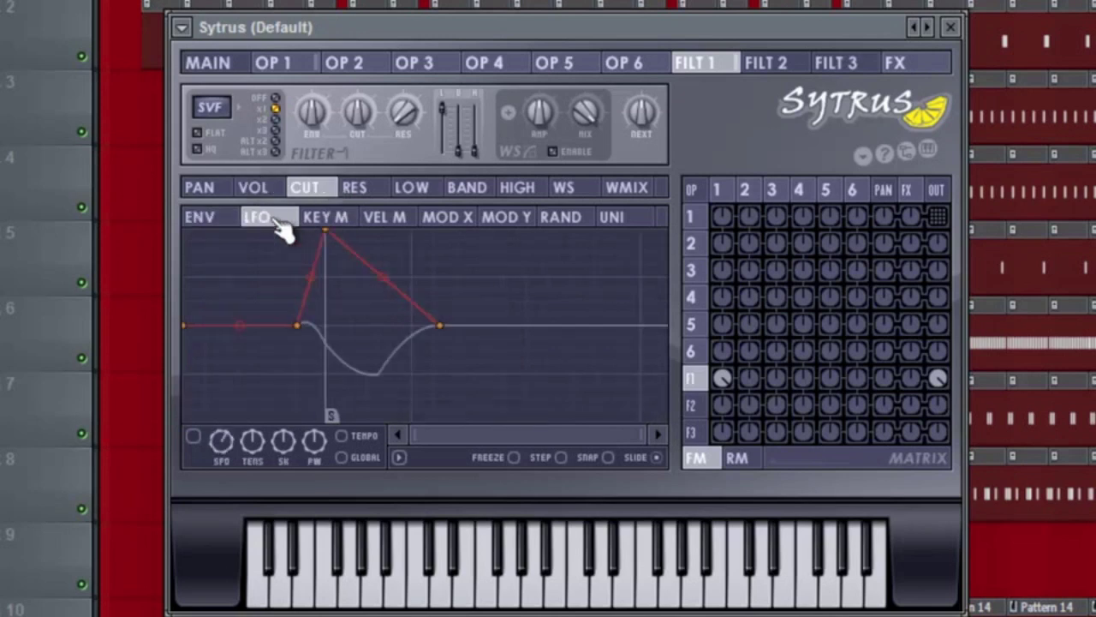
# Delete two LFO points for a triangle, move its peak to the left edge, and adjust SPD.
pyautogui.rightClick(296, 327)
pyautogui.click(331, 364)
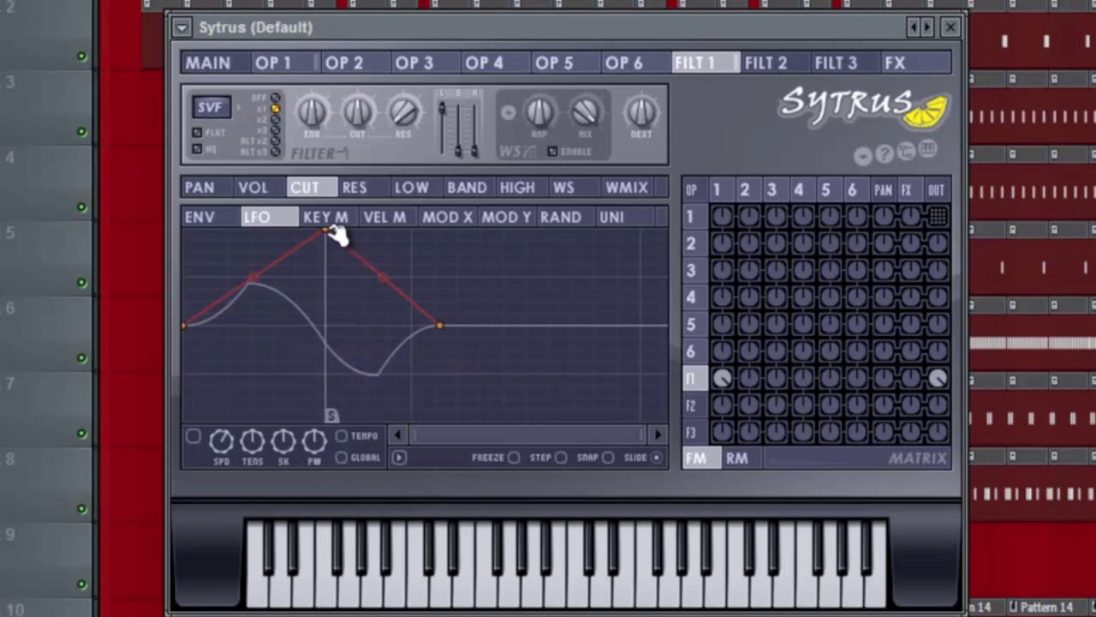
pyautogui.rightClick(439, 328)
pyautogui.click(476, 375)
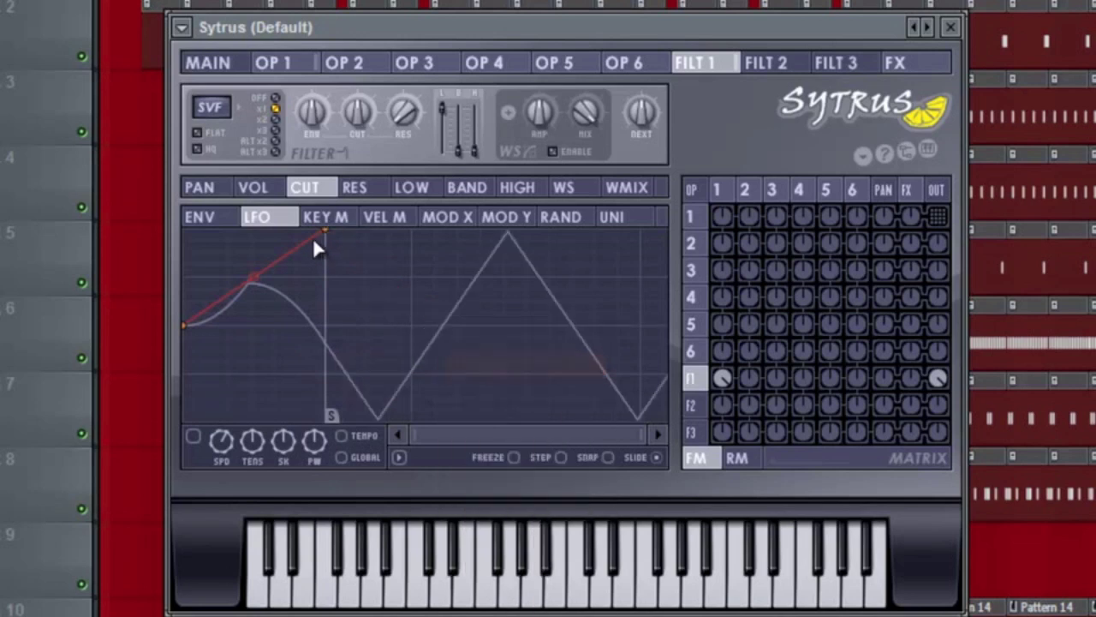
pyautogui.moveTo(337, 233); pyautogui.dragTo(167, 124)
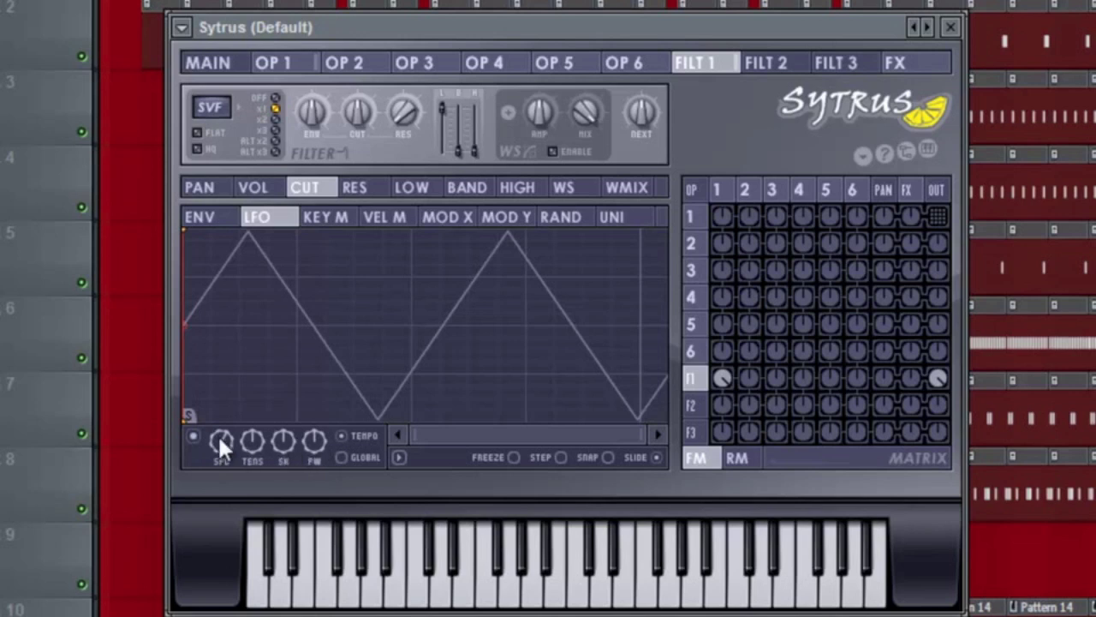
pyautogui.moveTo(226, 435); pyautogui.dragTo(258, 458)
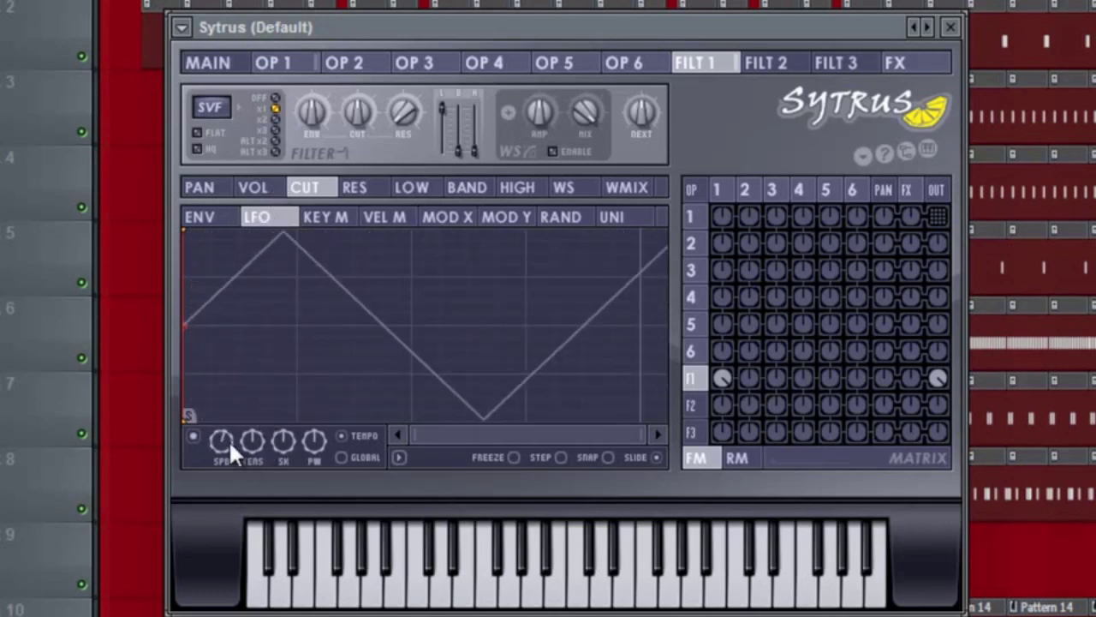
# Open the LFO SPD knob's remote control settings, then raise SPD for a faster, rounded cutoff LFO.
pyautogui.rightClick(228, 441)
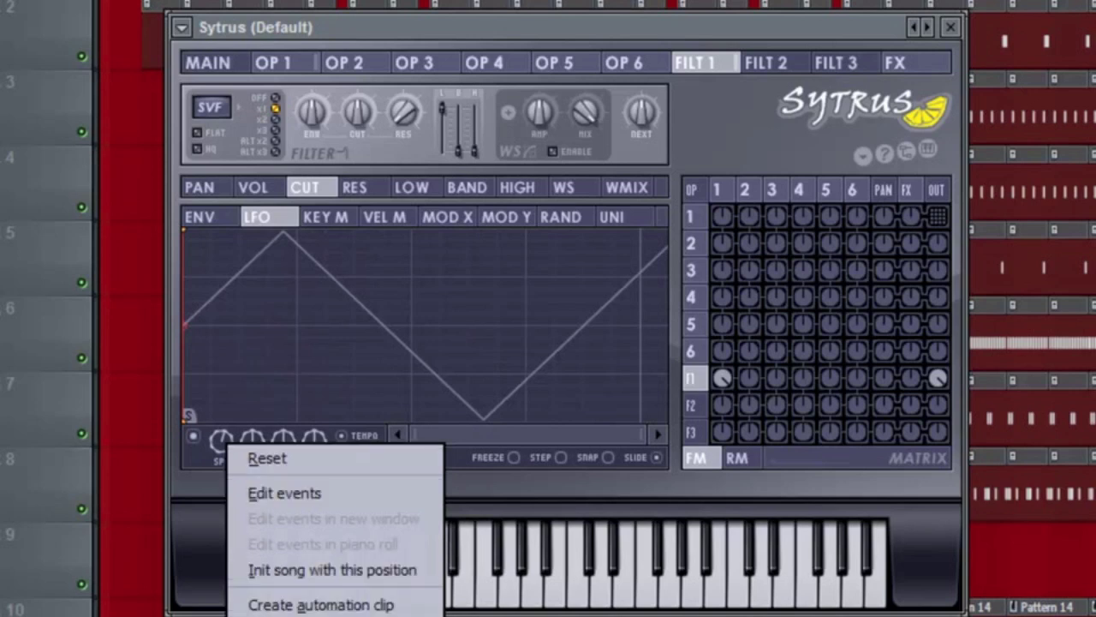
pyautogui.click(296, 613)
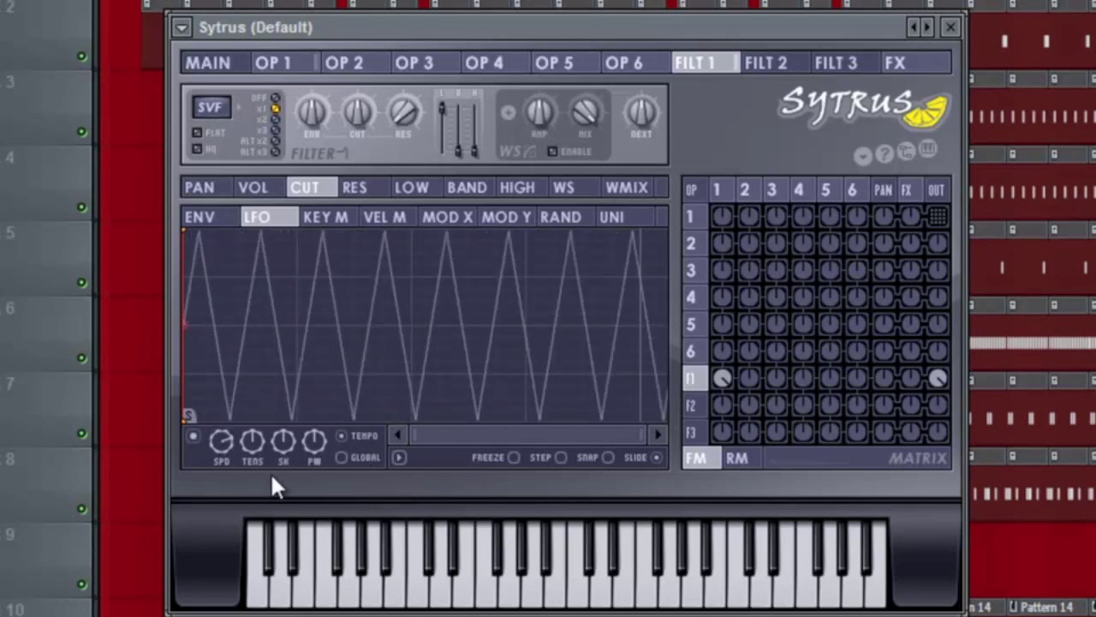
pyautogui.moveTo(257, 447); pyautogui.dragTo(226, 343)
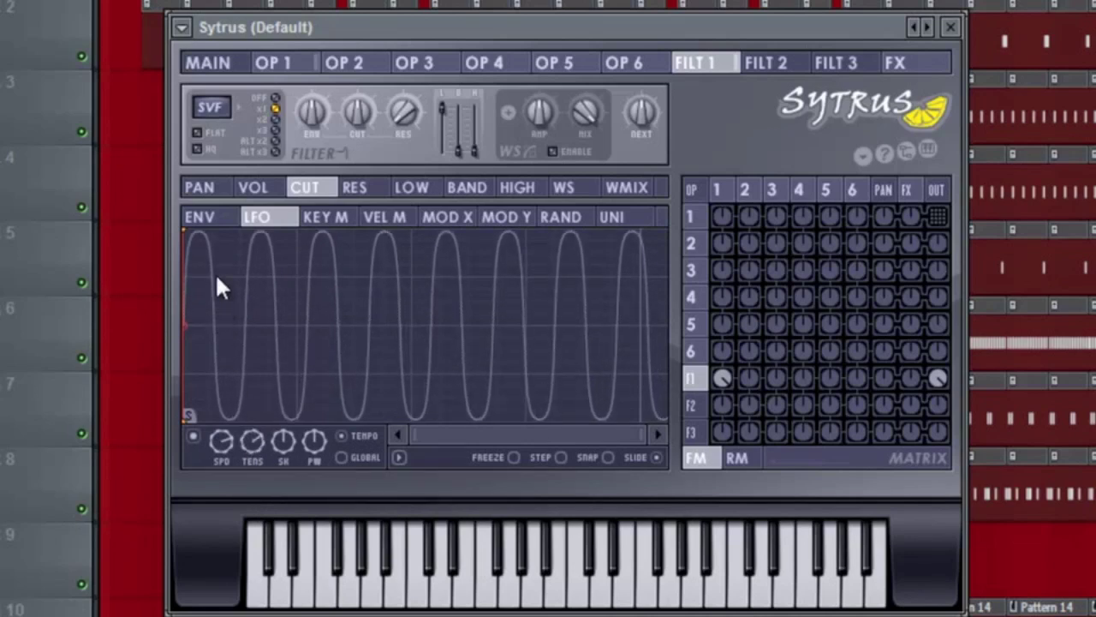
# Slow the cutoff LFO to about two and a half rounded, flat-topped cycles with steeper slopes.
pyautogui.moveTo(260, 455); pyautogui.dragTo(234, 321)
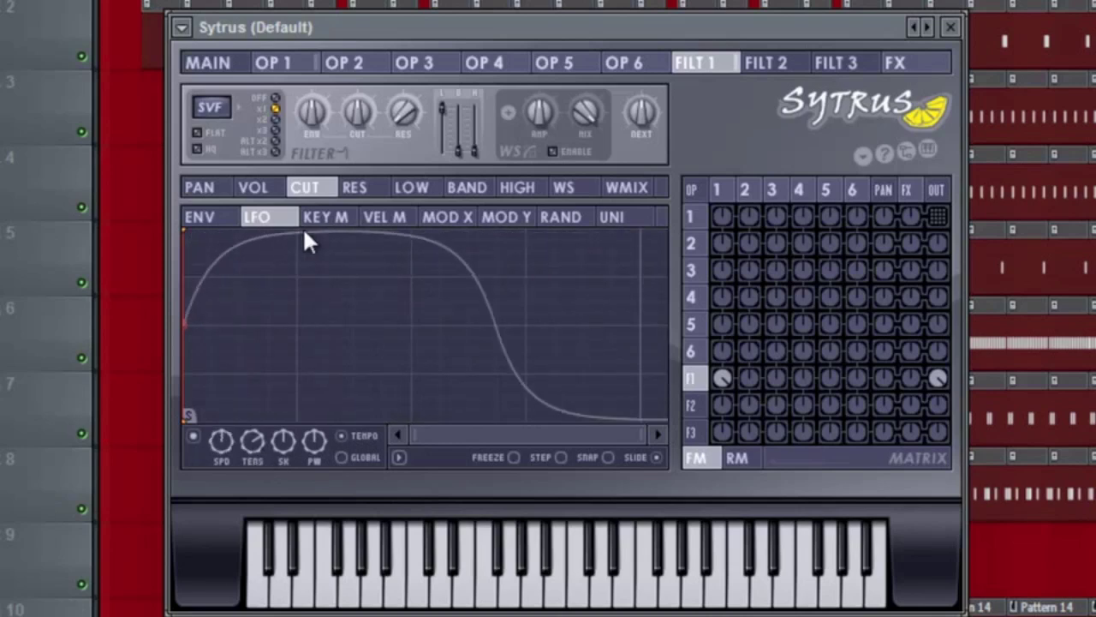
pyautogui.moveTo(242, 437); pyautogui.dragTo(274, 456)
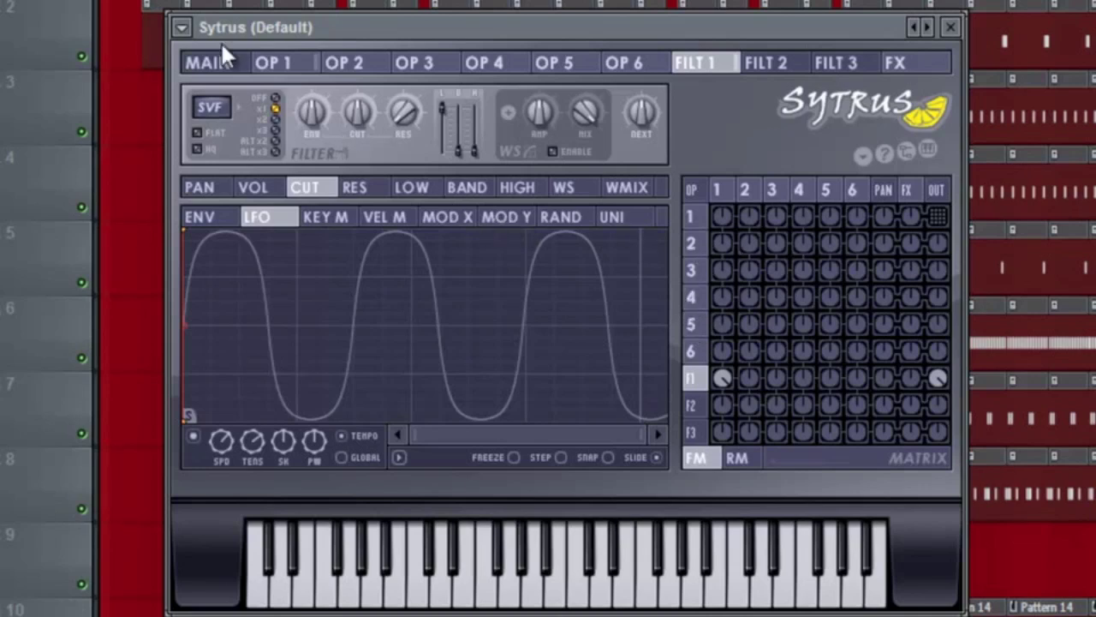
# On operator 1's OSC page, raise the OP1-to-OP1 FM matrix knob for self-modulation feedback.
pyautogui.click(275, 65)
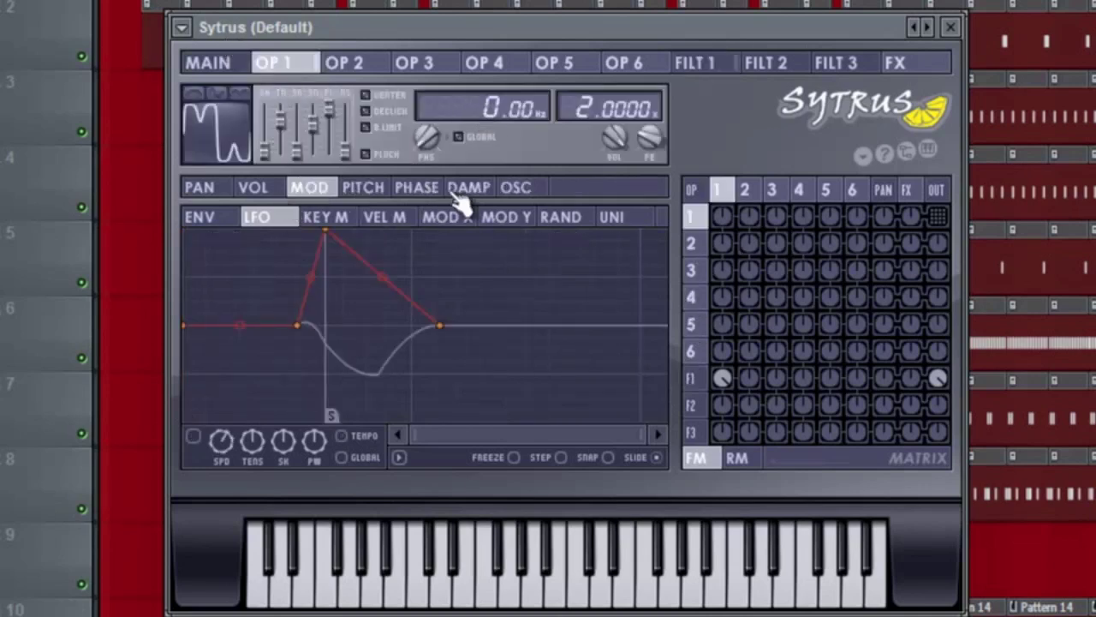
pyautogui.click(514, 188)
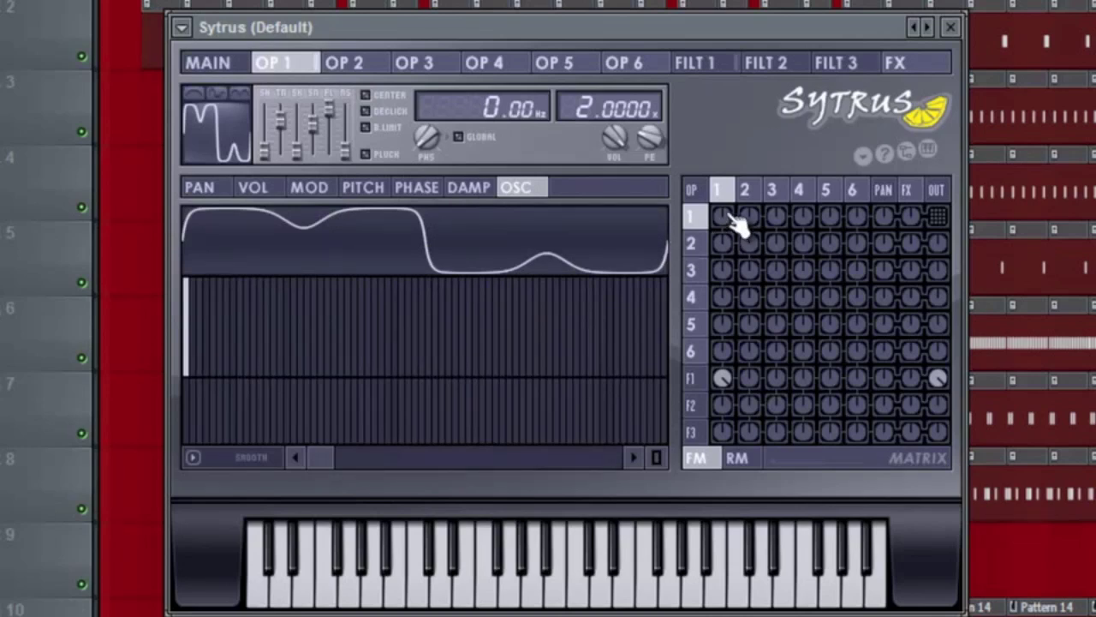
pyautogui.moveTo(730, 217); pyautogui.dragTo(729, 92)
pyautogui.moveTo(727, 210); pyautogui.dragTo(768, 159)
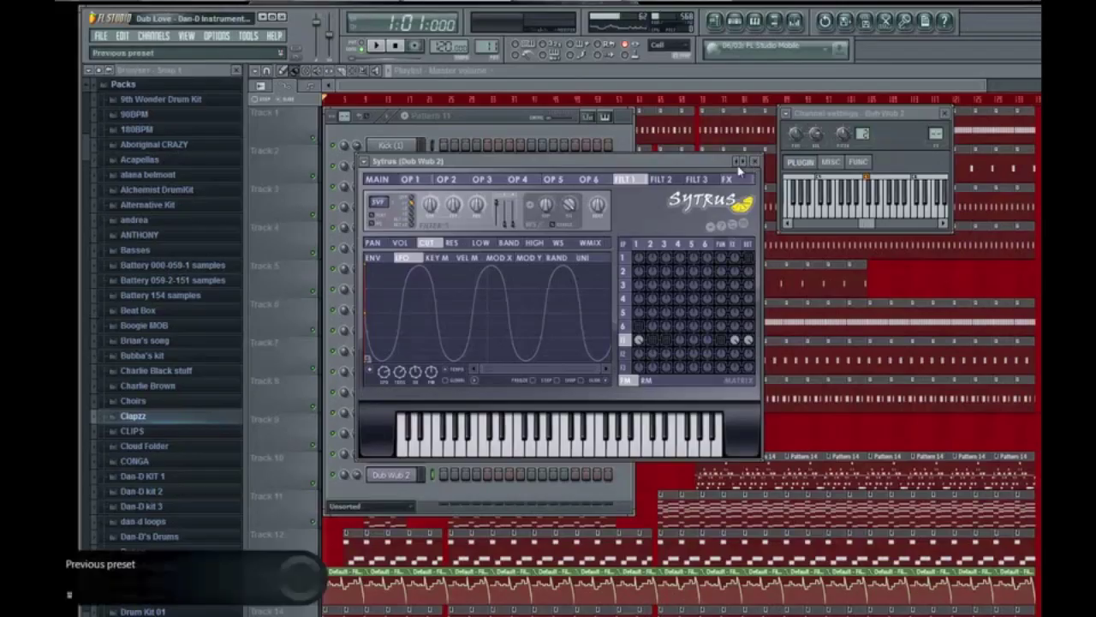
# Load the Dan-D Wub Wub > Dub Wub 1 preset into Sytrus.
pyautogui.rightClick(914, 26)
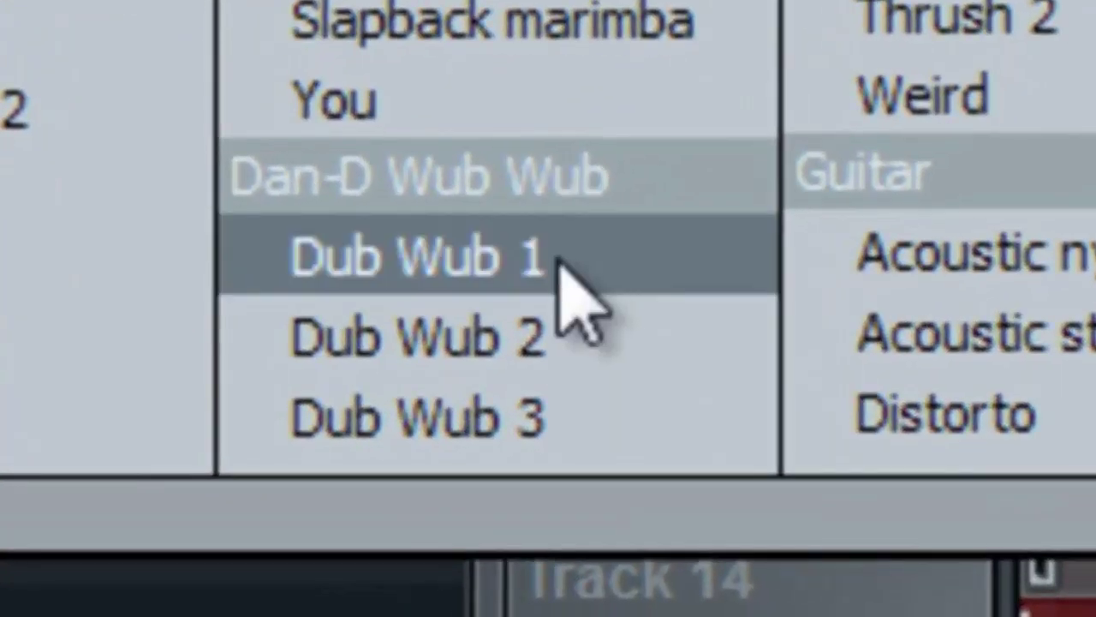
pyautogui.click(306, 504)
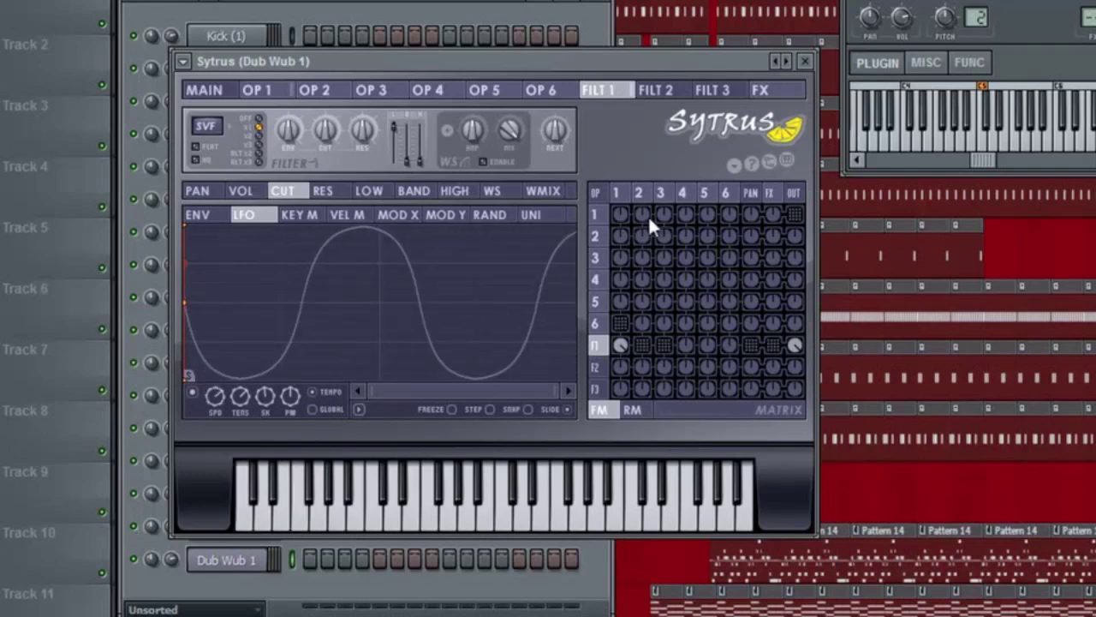
# Step through the Dub Wub 2 and 3 presets to Dub wub 4 with the next-preset arrow.
pyautogui.rightClick(784, 60)
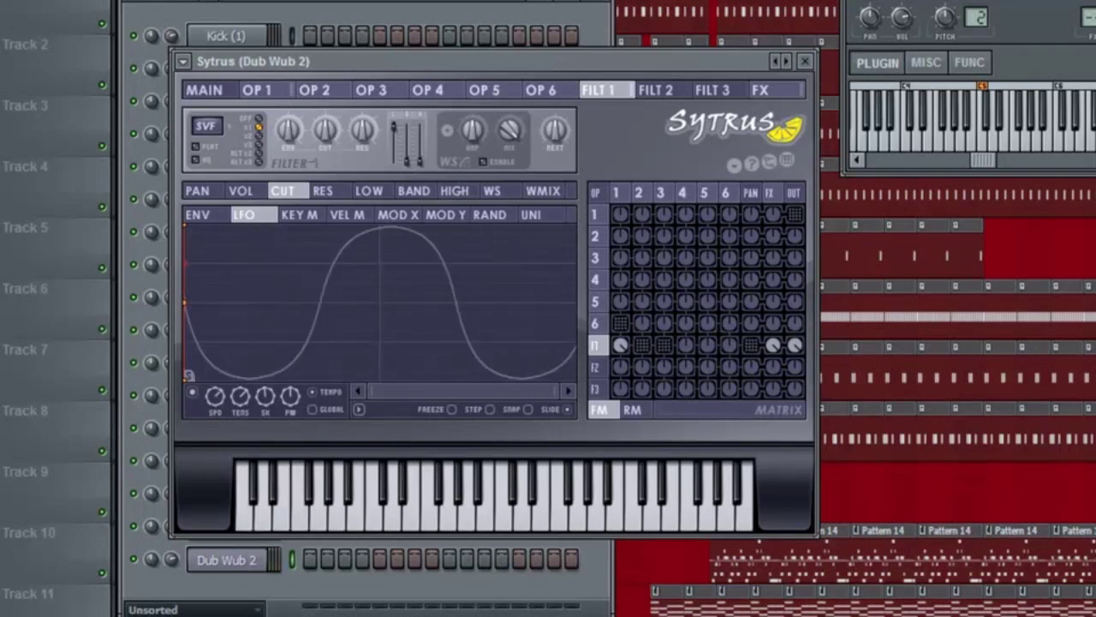
pyautogui.click(785, 61)
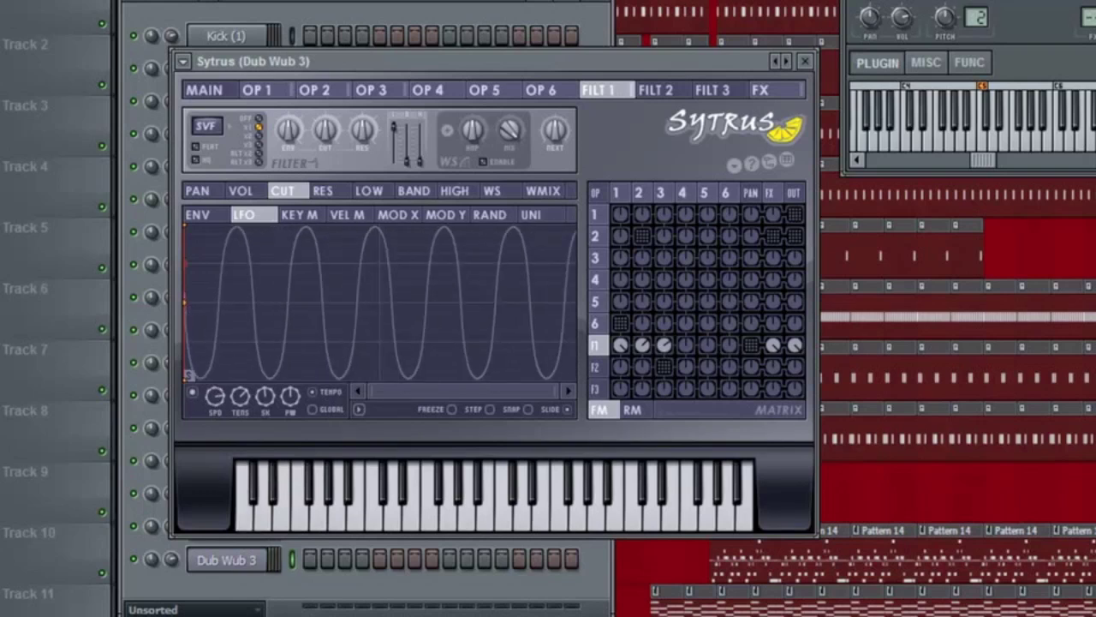
pyautogui.click(786, 61)
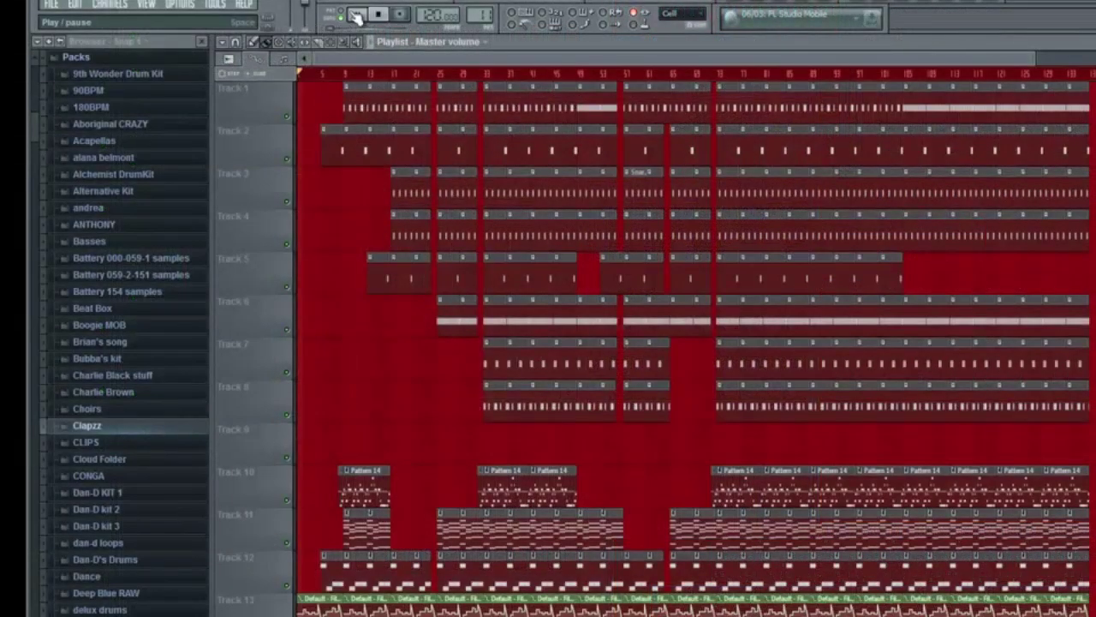
# Start song playback from the transport with the Dub Love playlist showing.
pyautogui.click(356, 17)
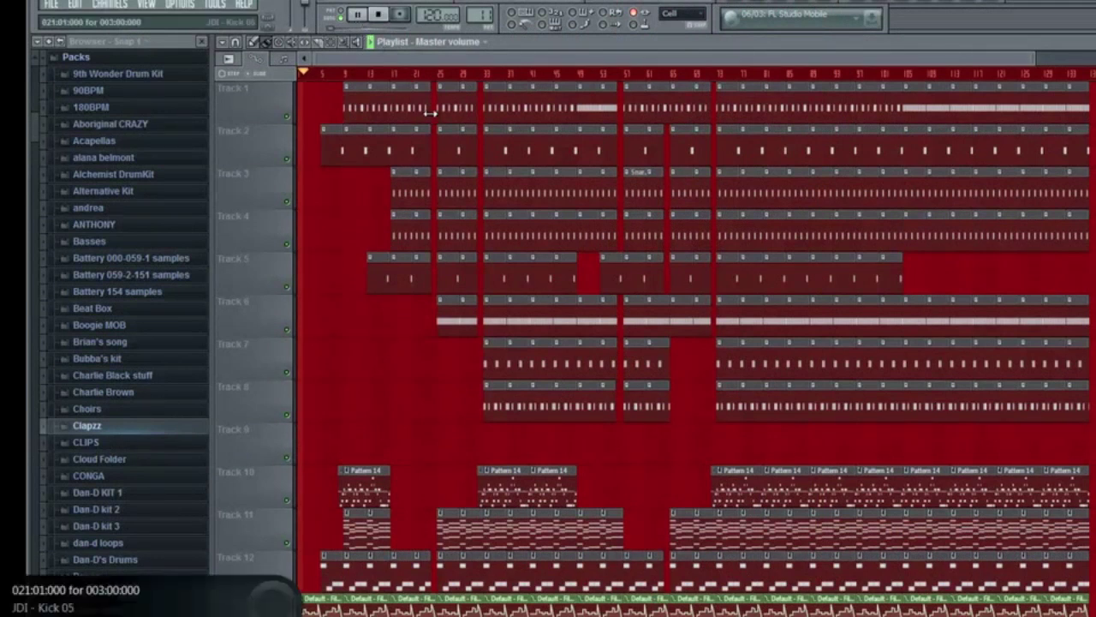